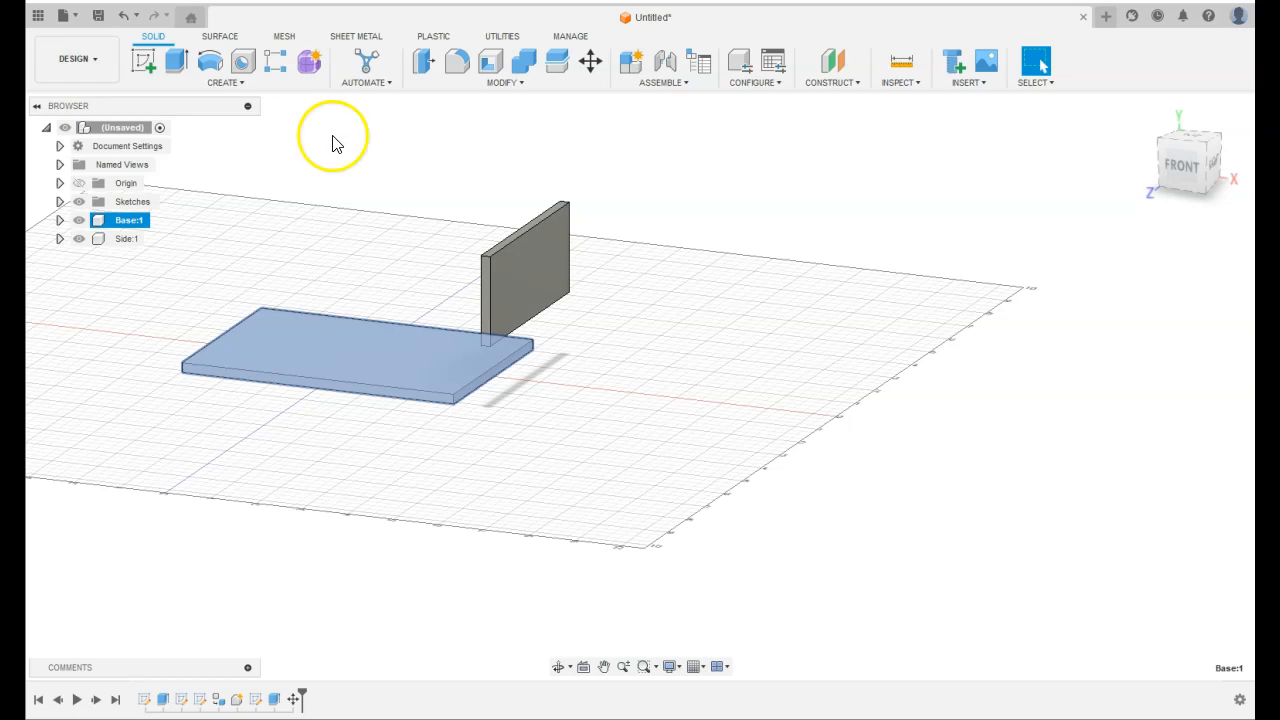
{"action": "left_click", "coordinate": [380, 165]}
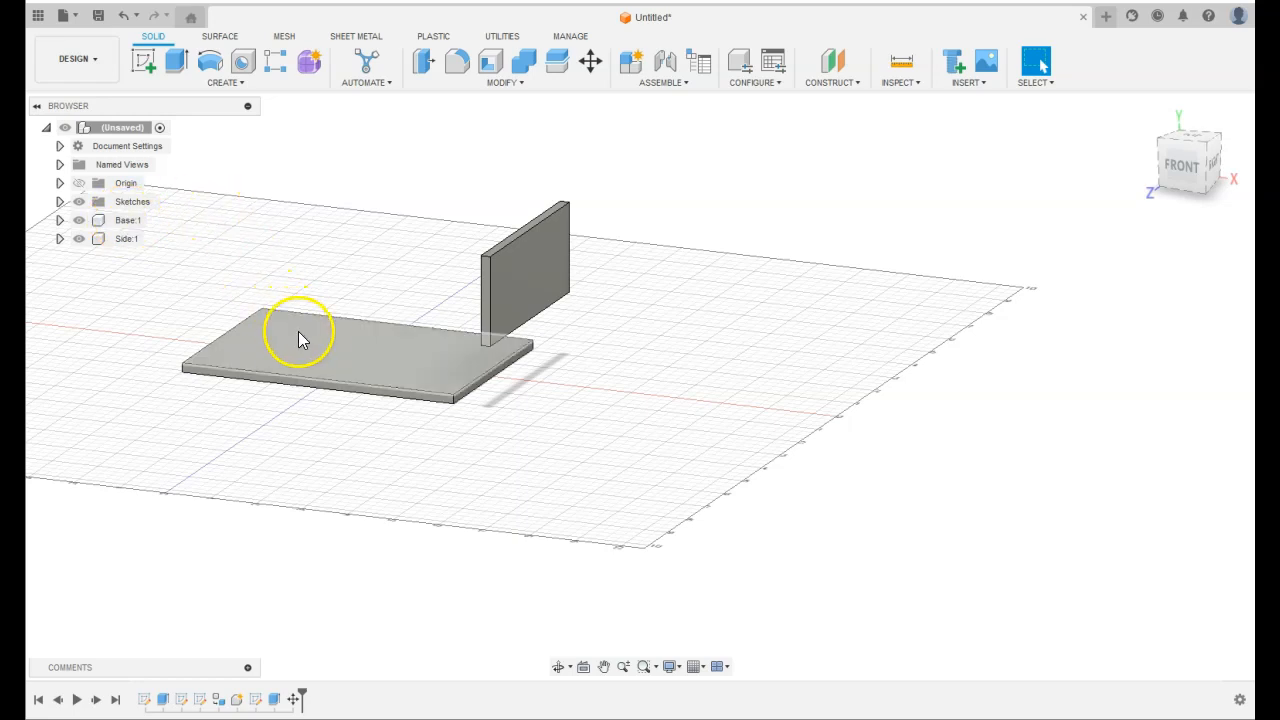
{"action": "left_click", "coordinate": [349, 340]}
{"action": "right_click", "coordinate": [349, 340]}
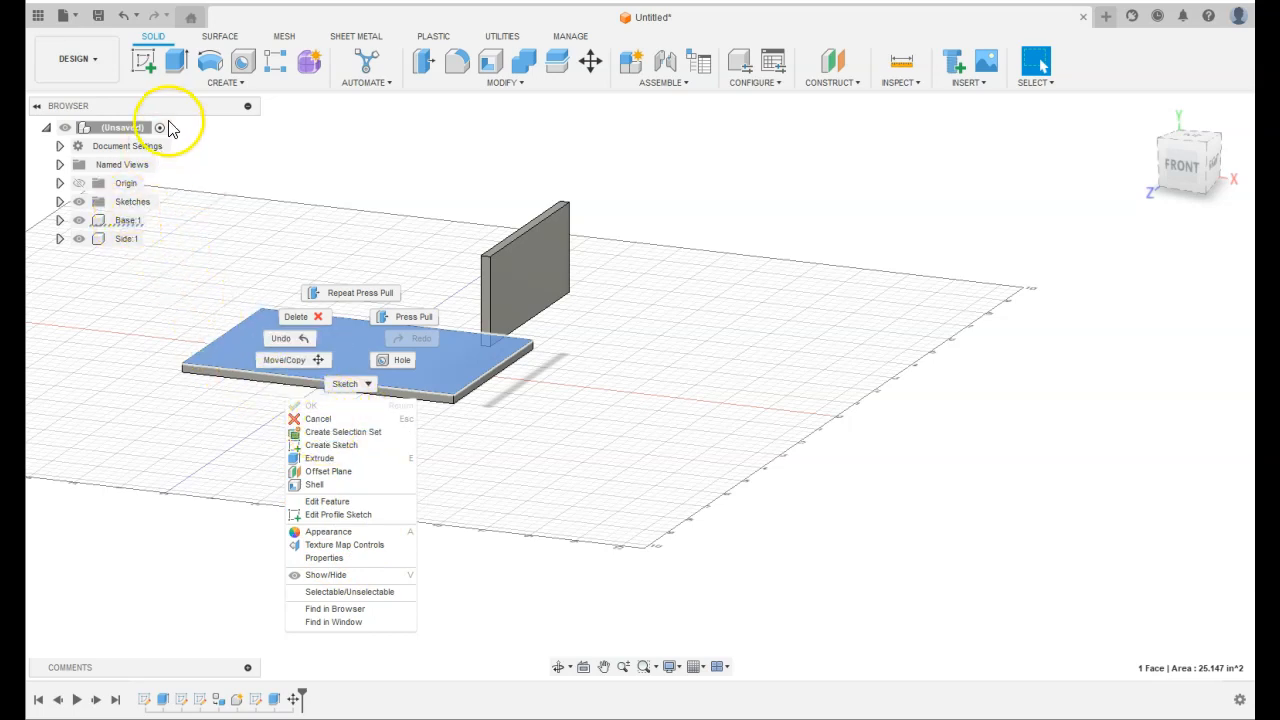
{"action": "left_click", "coordinate": [124, 222]}
{"action": "right_click", "coordinate": [124, 222]}
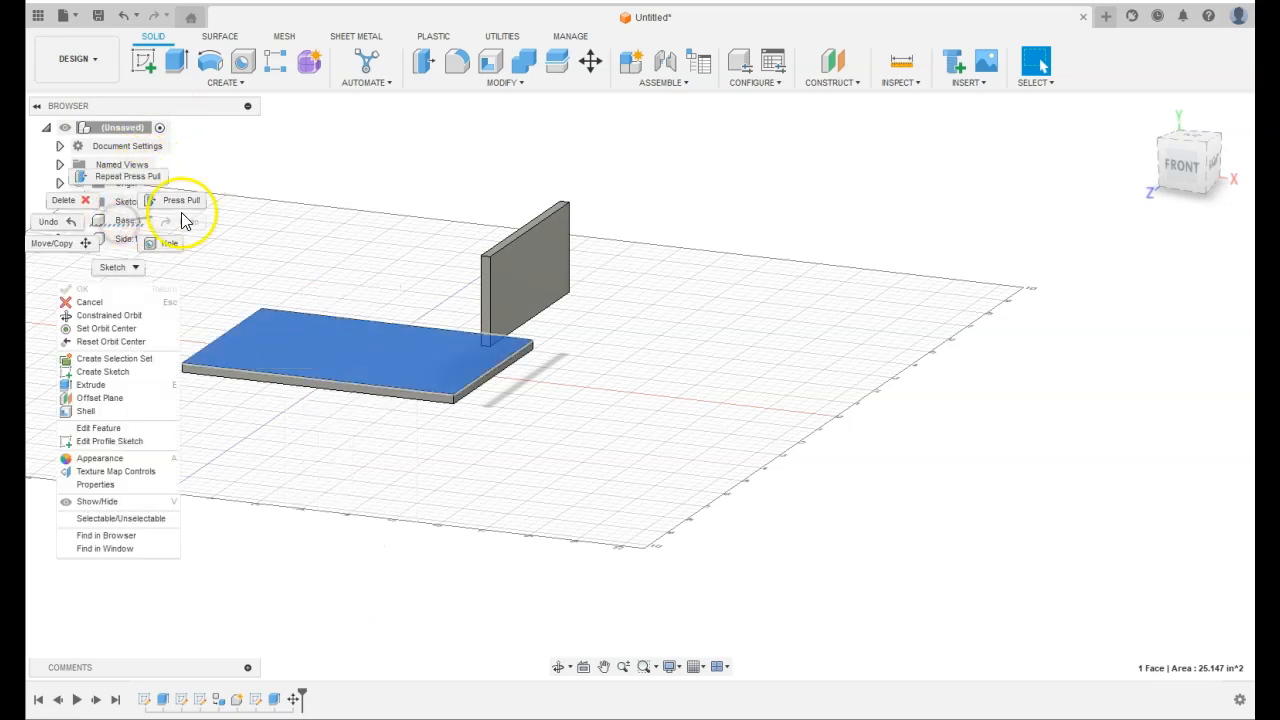
{"action": "left_click", "coordinate": [362, 160]}
{"action": "left_click", "coordinate": [362, 160]}
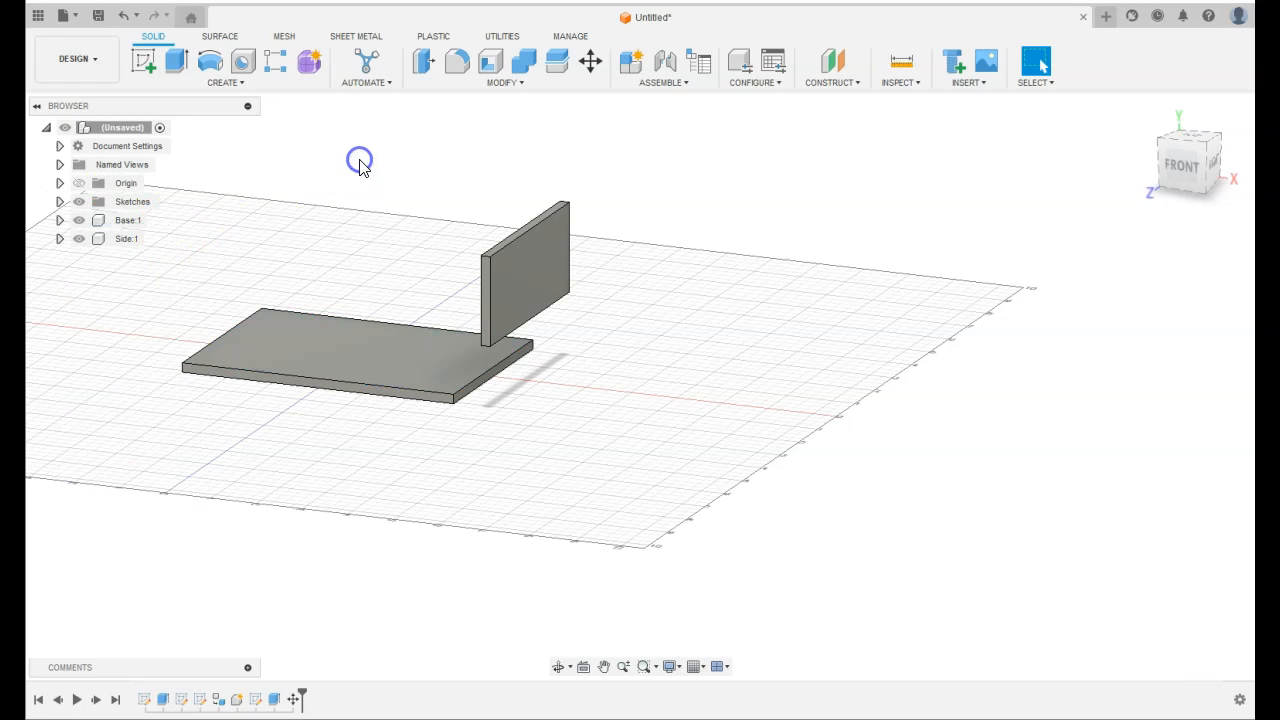
- Ground the Base component so it stays fixed in place
{"action": "right_click", "coordinate": [126, 221]}
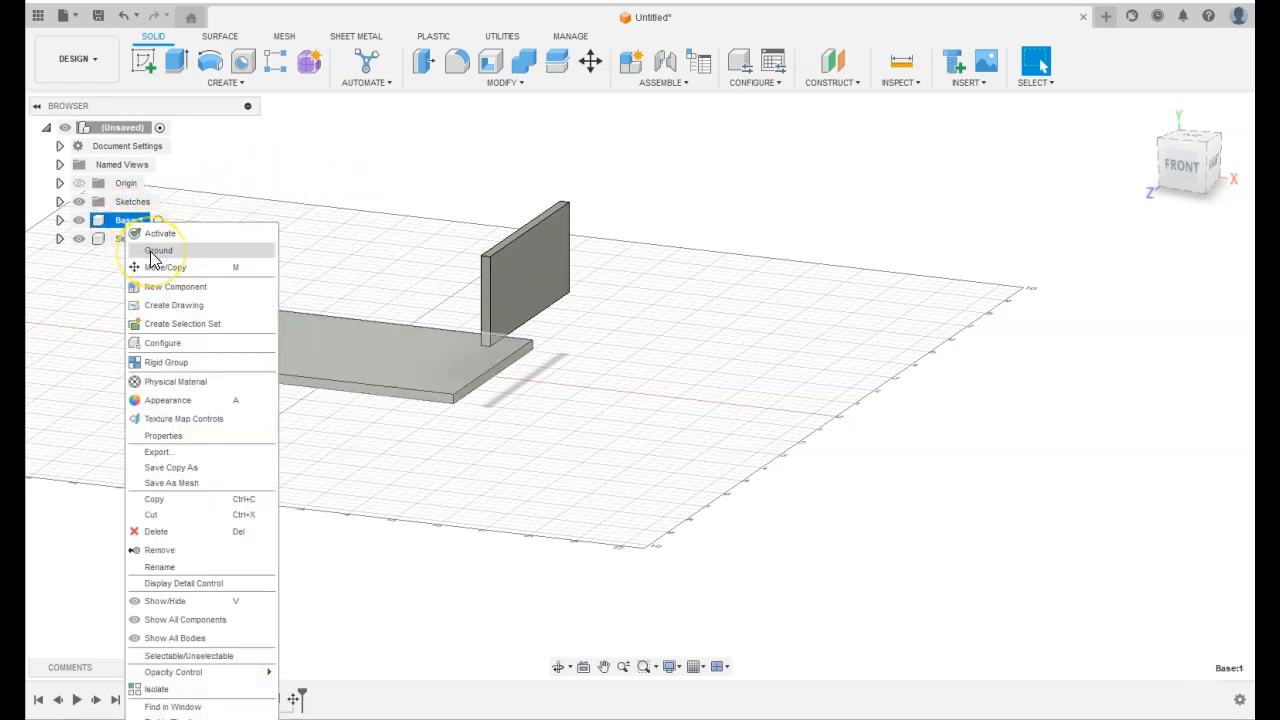
{"action": "left_click", "coordinate": [155, 255]}
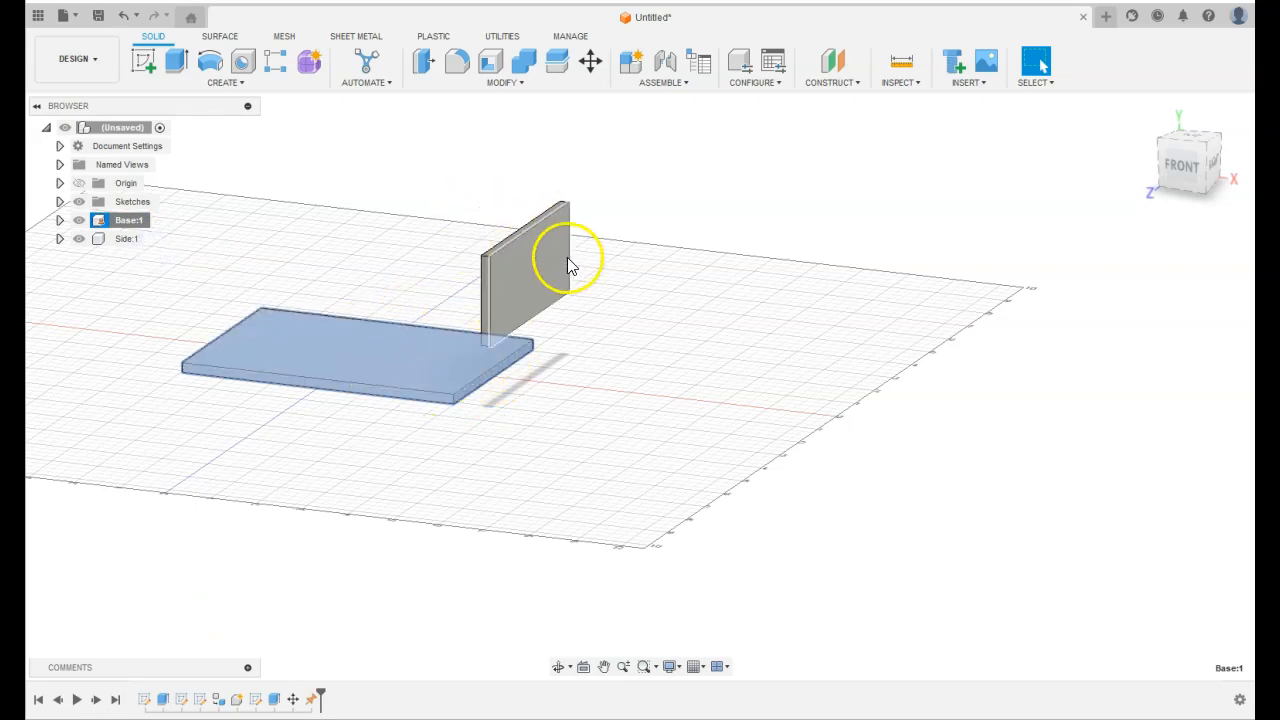
{"action": "left_click", "coordinate": [470, 372]}
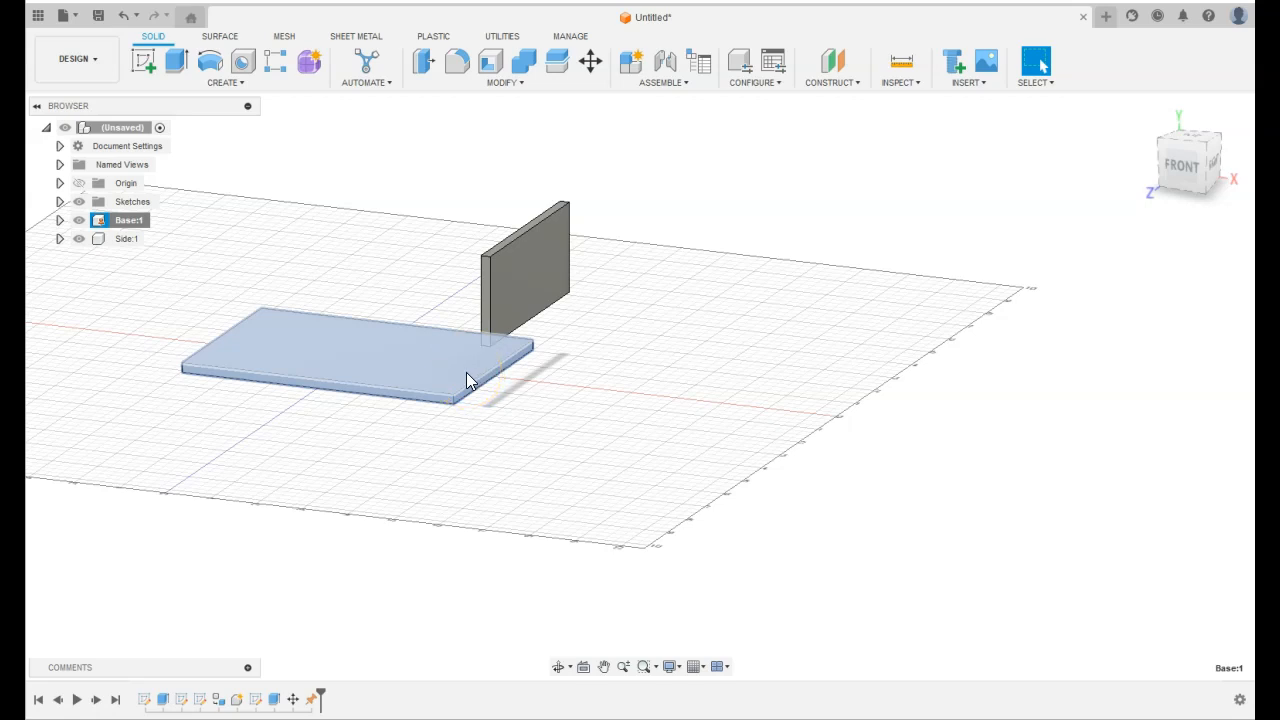
- Try to joint the Side panel's lower outer front corner to the end of the Base's top front edge, and abandon the joint
{"action": "left_click", "coordinate": [686, 86]}
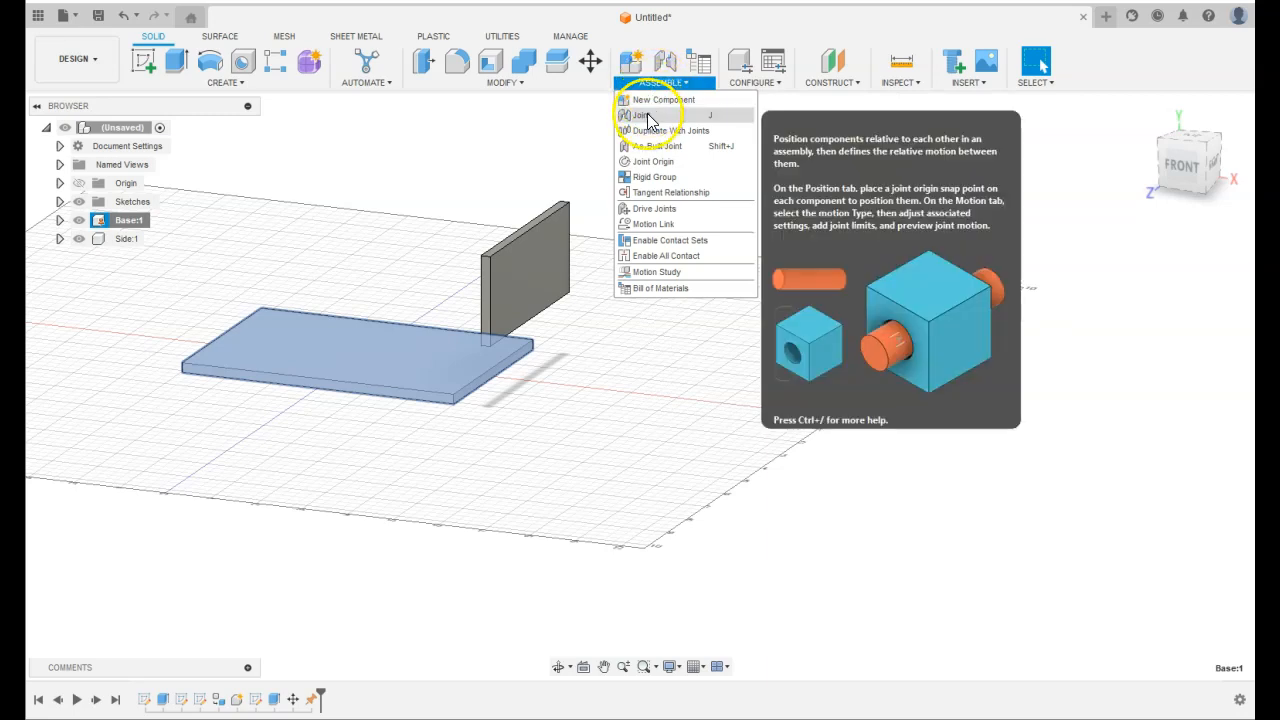
{"action": "left_click", "coordinate": [648, 115]}
{"action": "left_click", "coordinate": [1085, 323]}
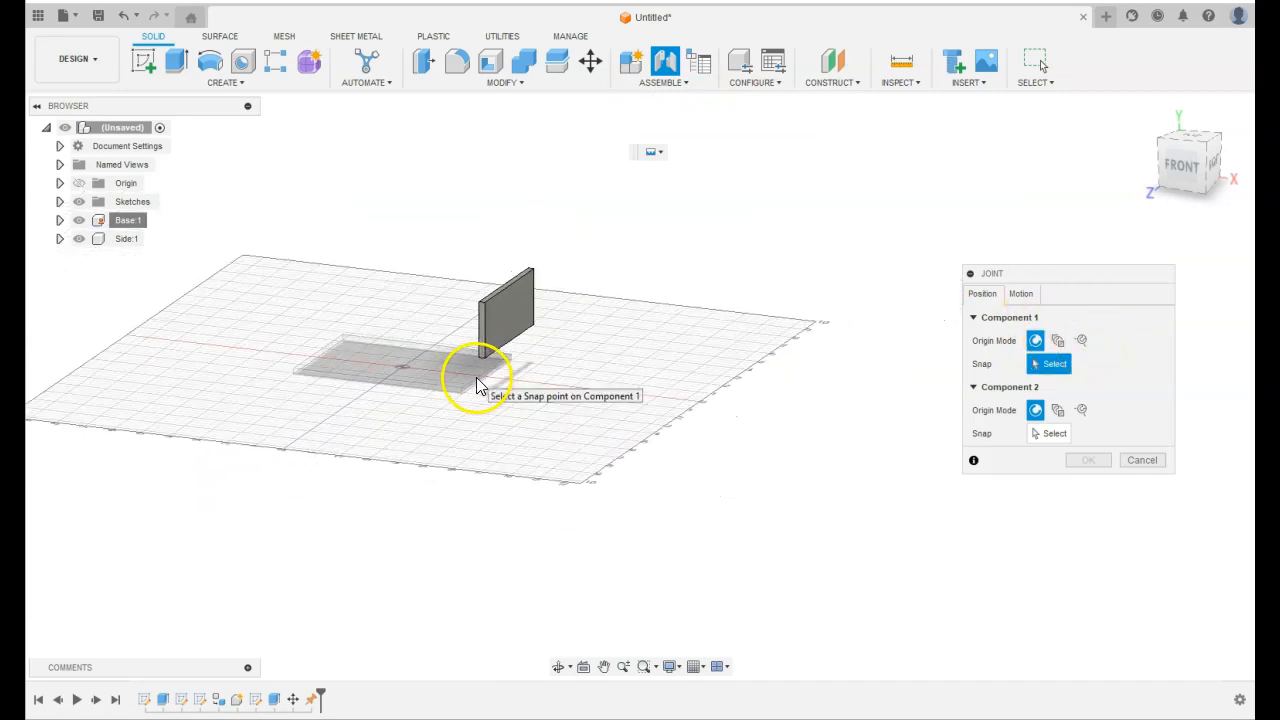
{"action": "scroll", "coordinate": [485, 365], "scroll_direction": "up", "scroll_amount": 3}
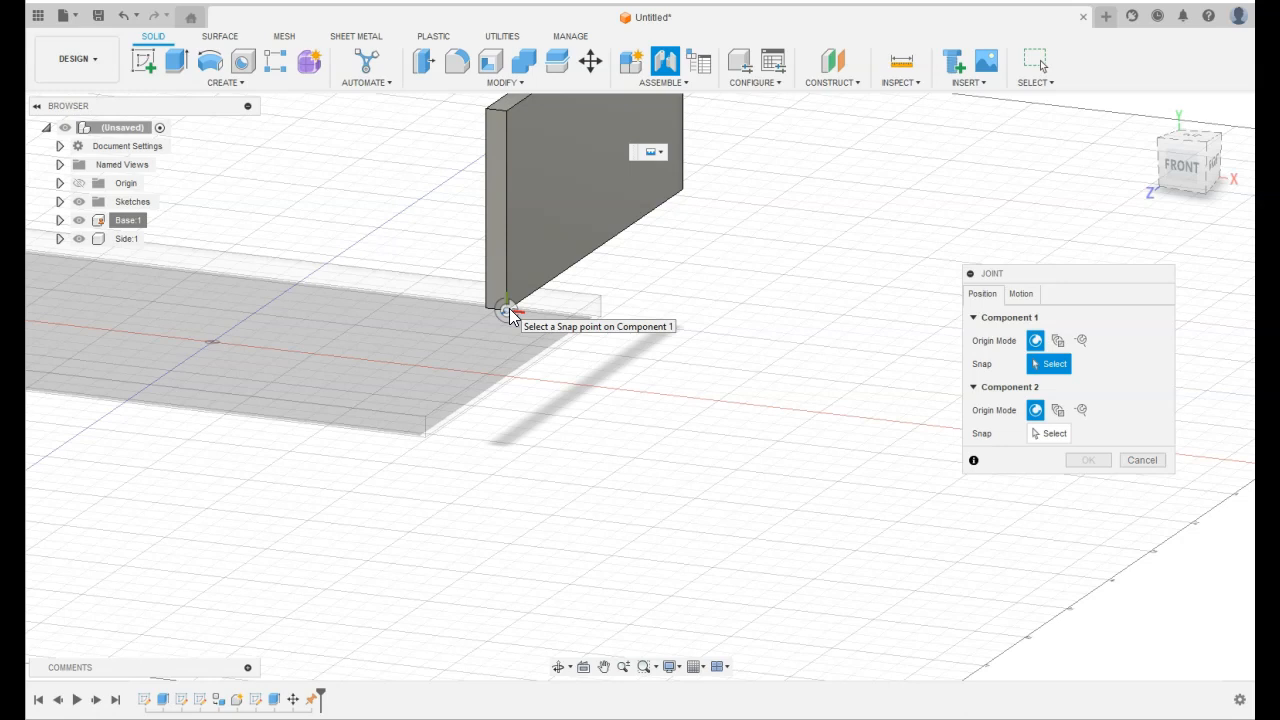
{"action": "left_click", "coordinate": [507, 310]}
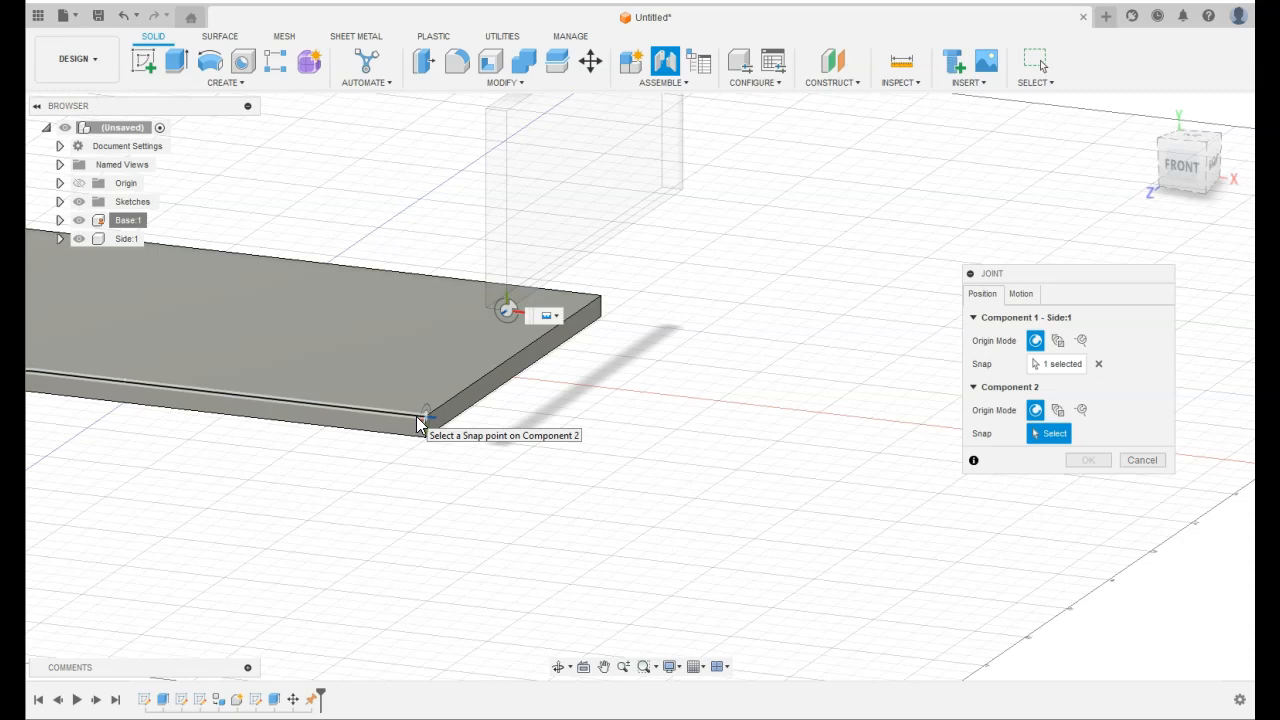
{"action": "left_click", "coordinate": [419, 421]}
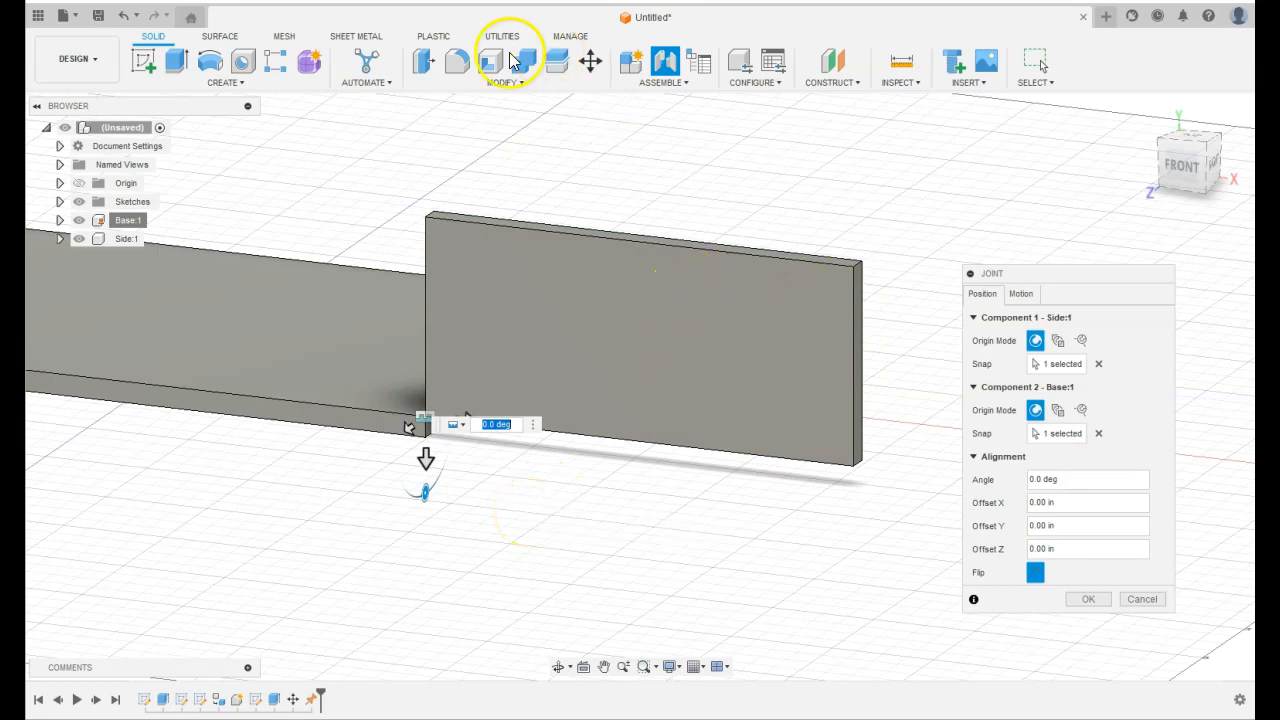
{"action": "left_click", "coordinate": [125, 15]}
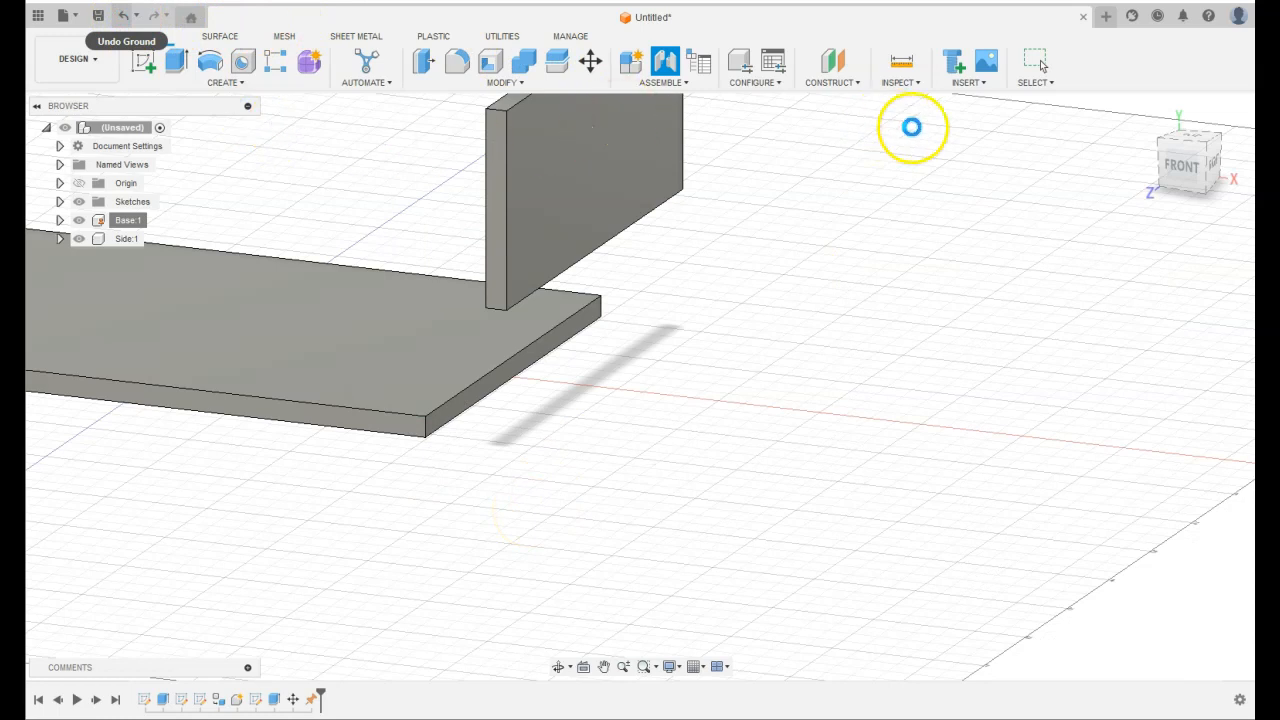
- Start a joint that snaps the Side panel's lower outer front corner to the top of the Base's short vertical corner edge
{"action": "left_click", "coordinate": [685, 86]}
{"action": "left_click", "coordinate": [648, 116]}
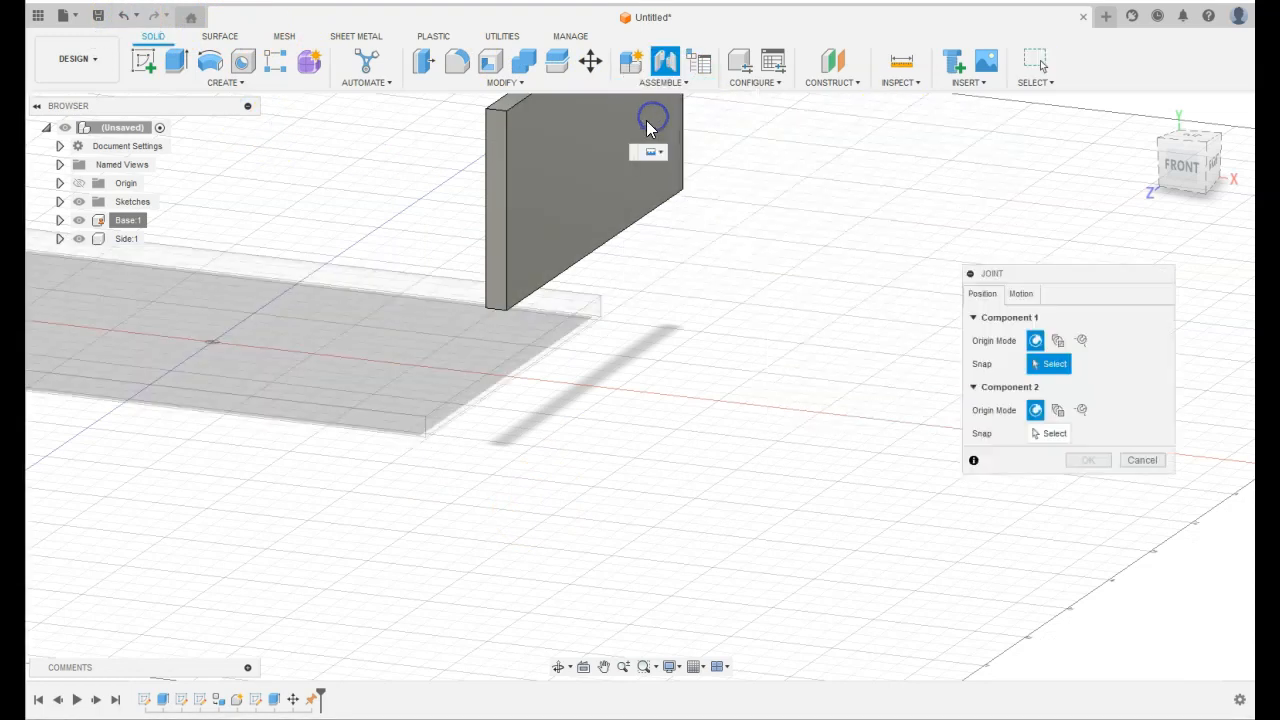
{"action": "left_click", "coordinate": [506, 314]}
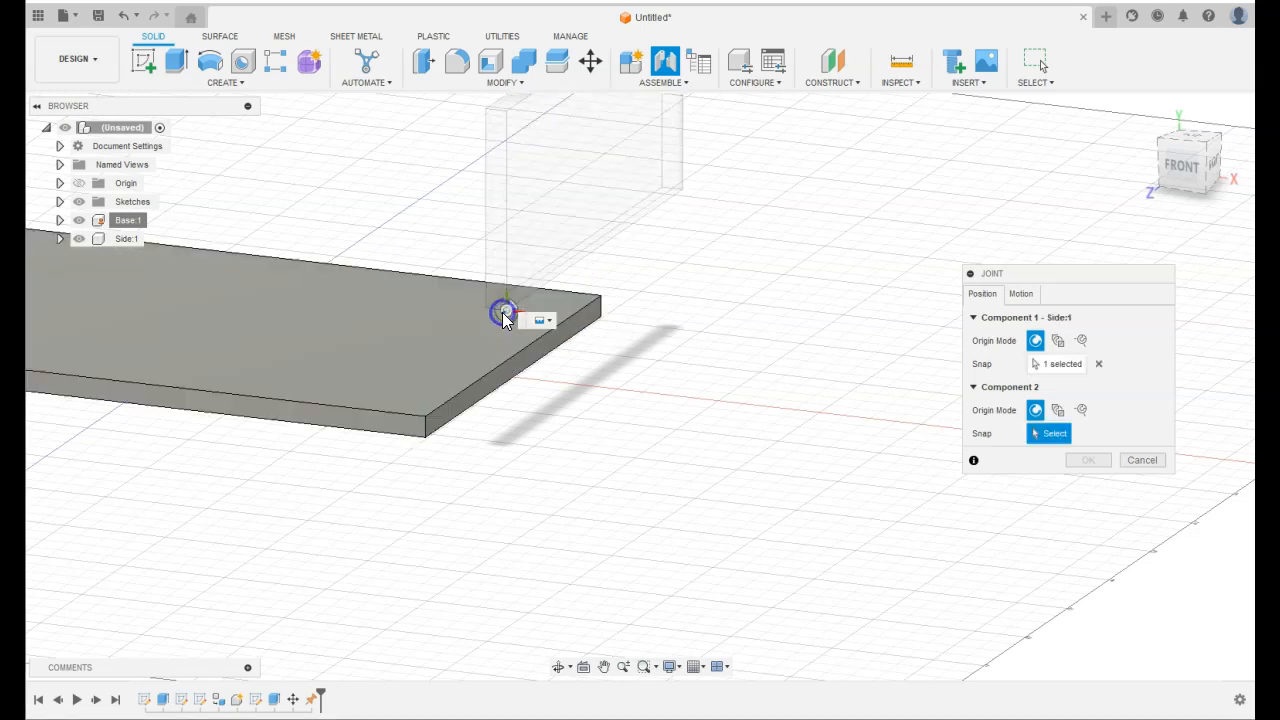
{"action": "left_click", "coordinate": [425, 428]}
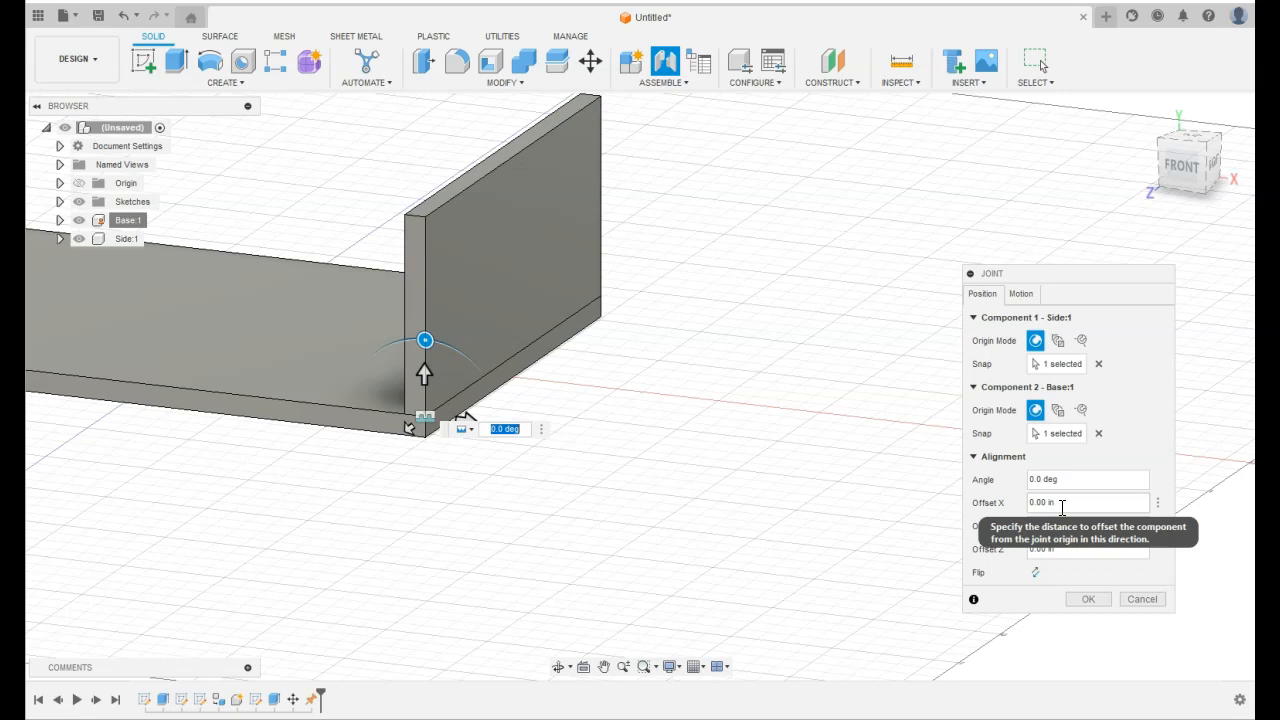
- Test a joint Offset X of -0.1 in and return it to 0 in, keeping the angle at 0 deg
{"action": "left_click", "coordinate": [1031, 505]}
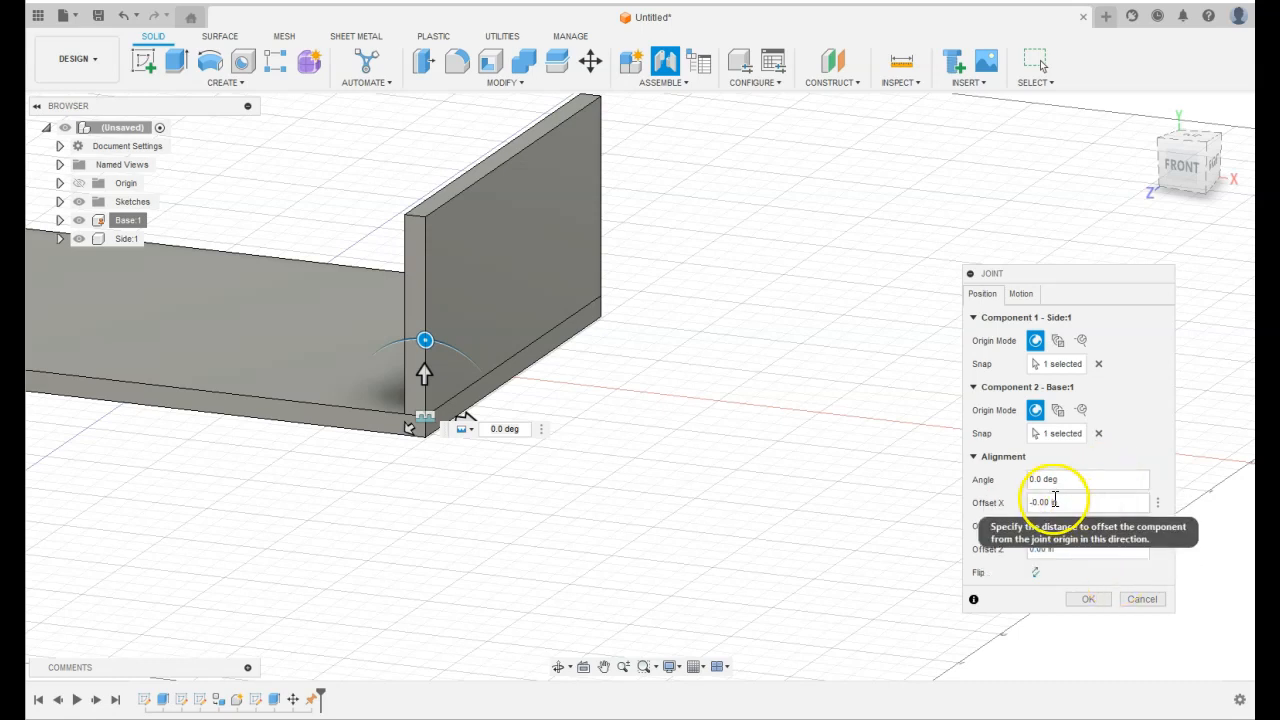
{"action": "left_click", "coordinate": [1048, 502]}
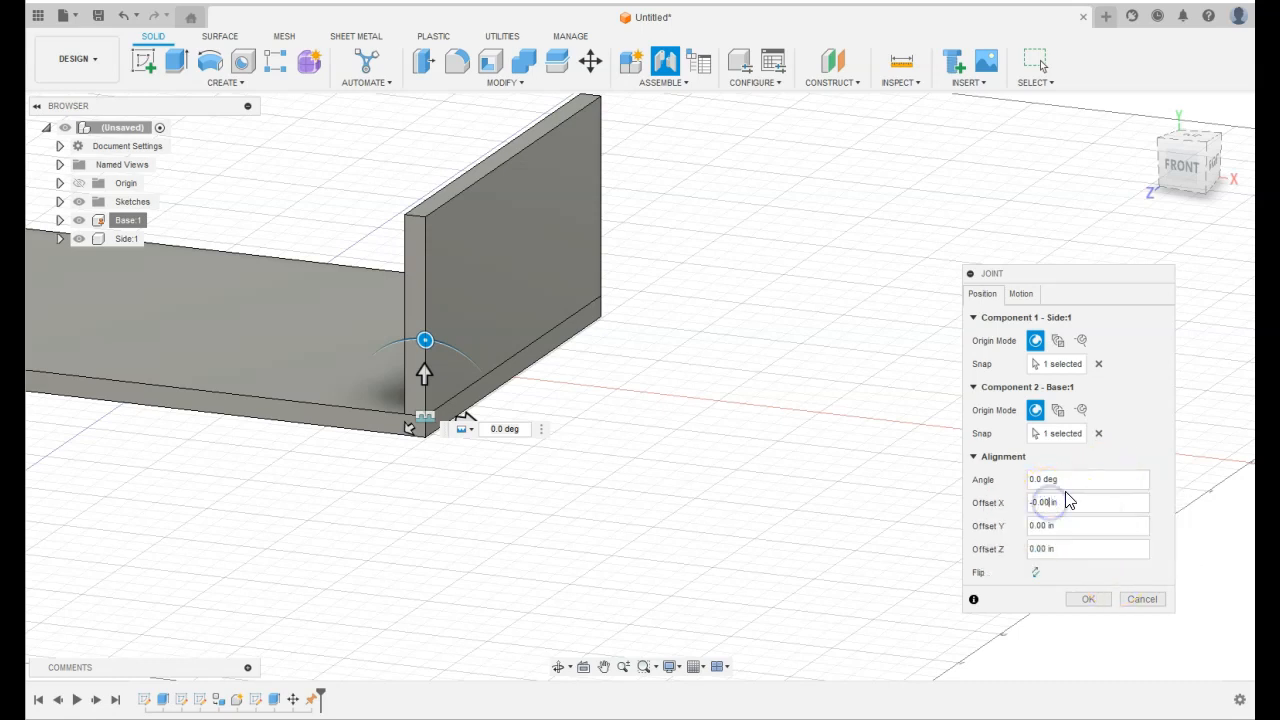
{"action": "key", "text": "BackSpace"}
{"action": "key", "text": "BackSpace"}
{"action": "type", "text": "1"}
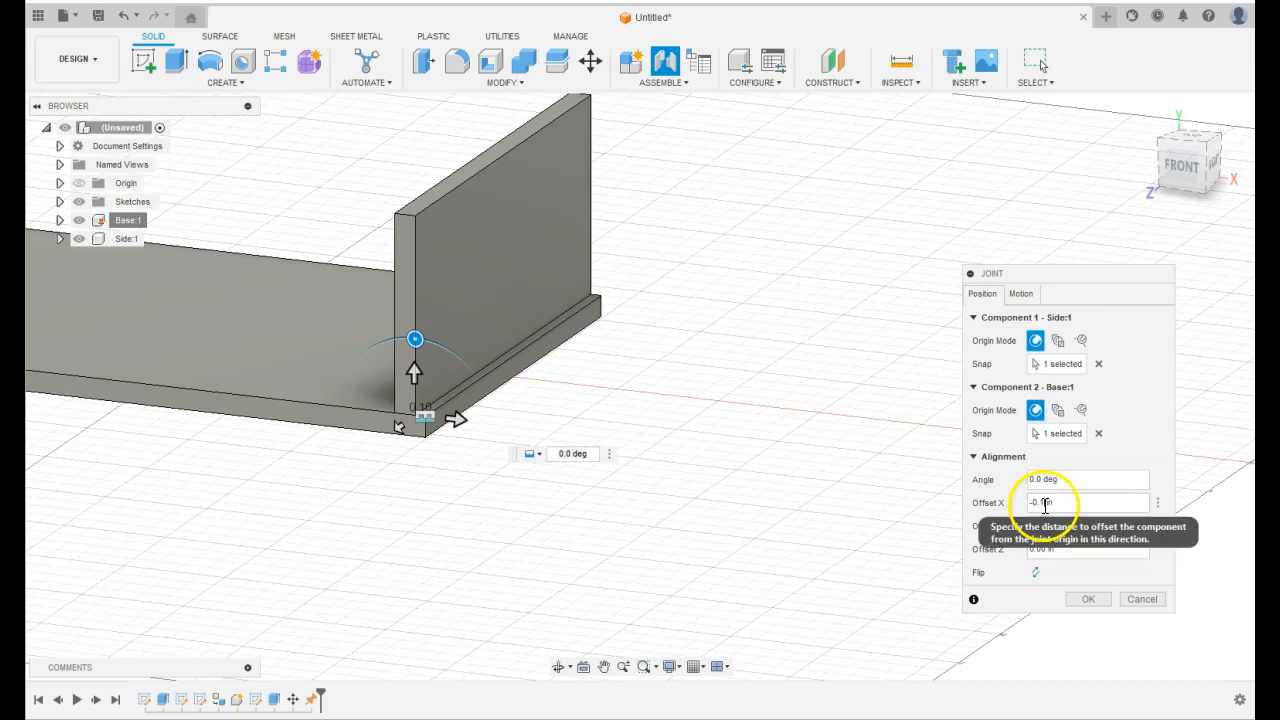
{"action": "left_click", "coordinate": [1012, 506]}
{"action": "type", "text": "0"}
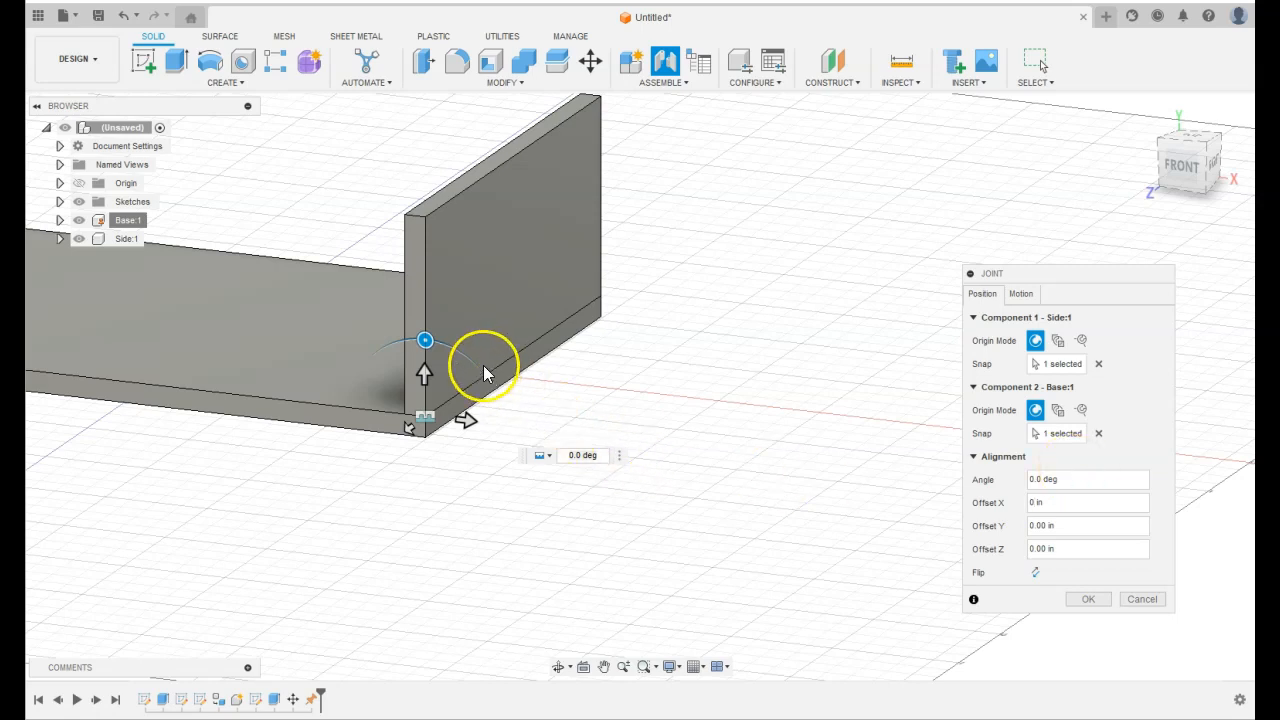
{"action": "mouse_move", "coordinate": [424, 343]}
{"action": "left_mouse_down"}
{"action": "mouse_move", "coordinate": [451, 349]}
{"action": "mouse_move", "coordinate": [424, 338]}
{"action": "left_mouse_up"}
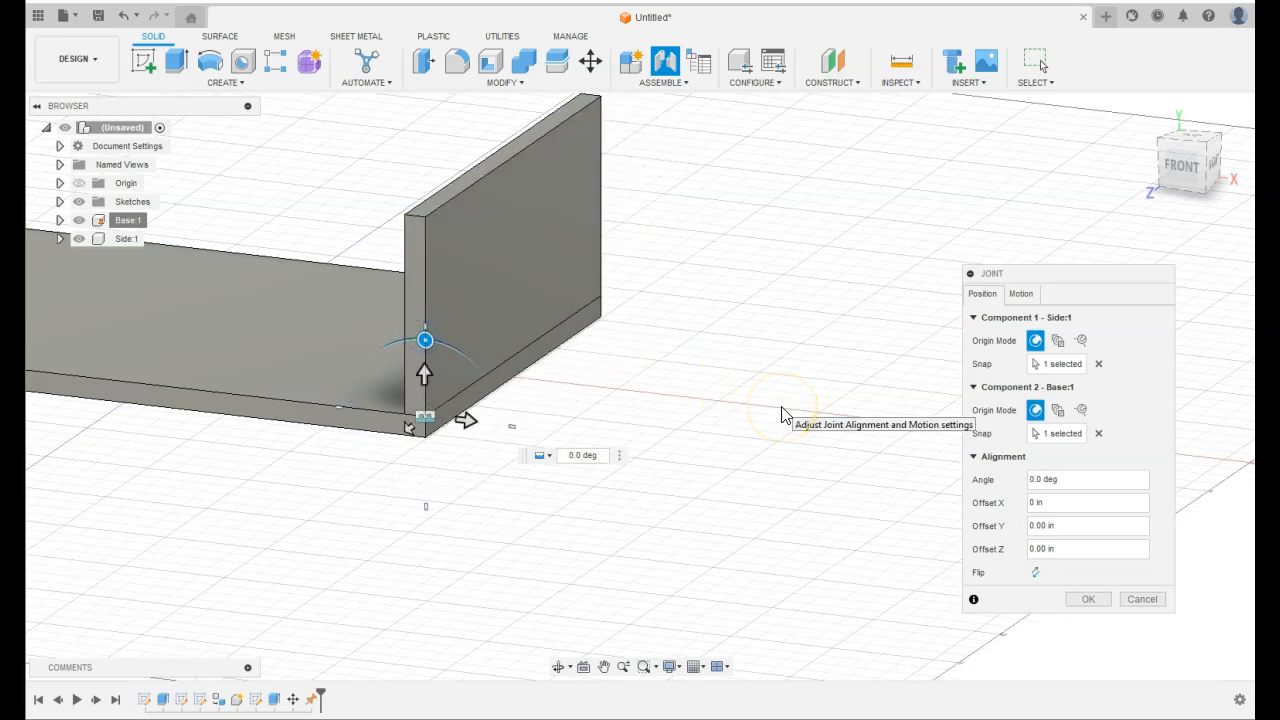
- Set the joint's motion type to Slider, sliding along the X Axis
{"action": "left_click", "coordinate": [1022, 296]}
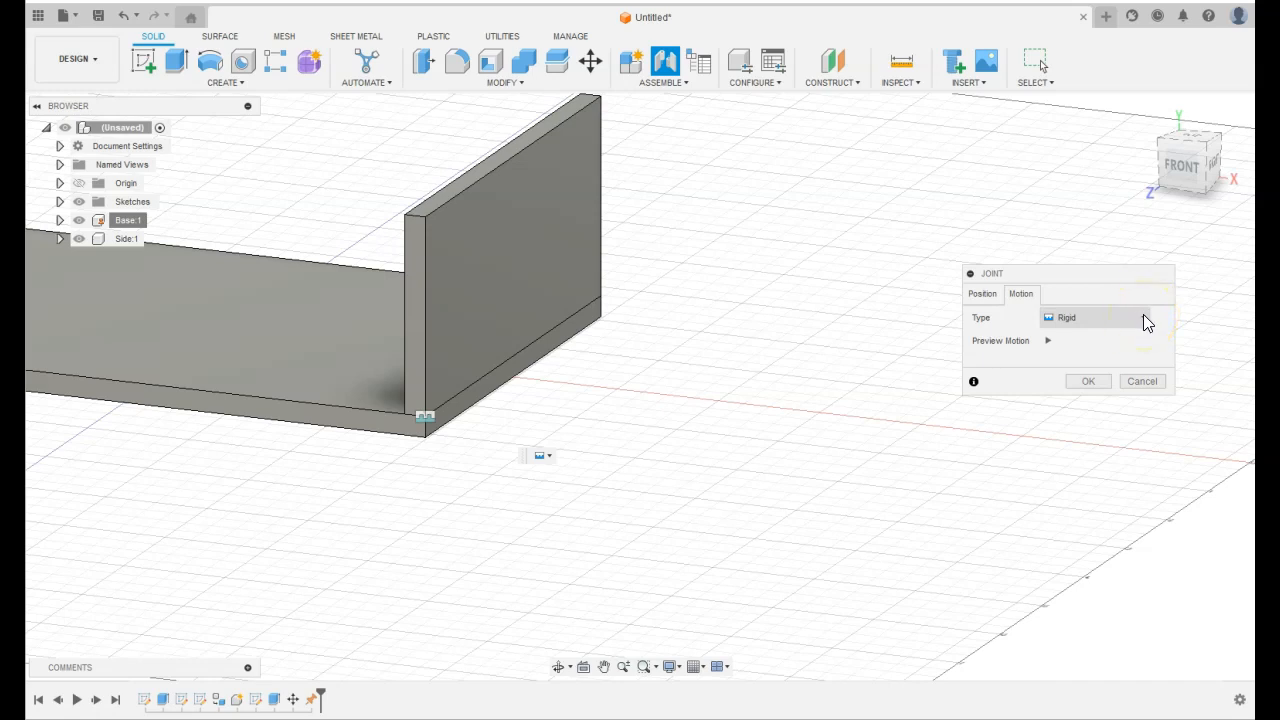
{"action": "left_click", "coordinate": [1143, 316]}
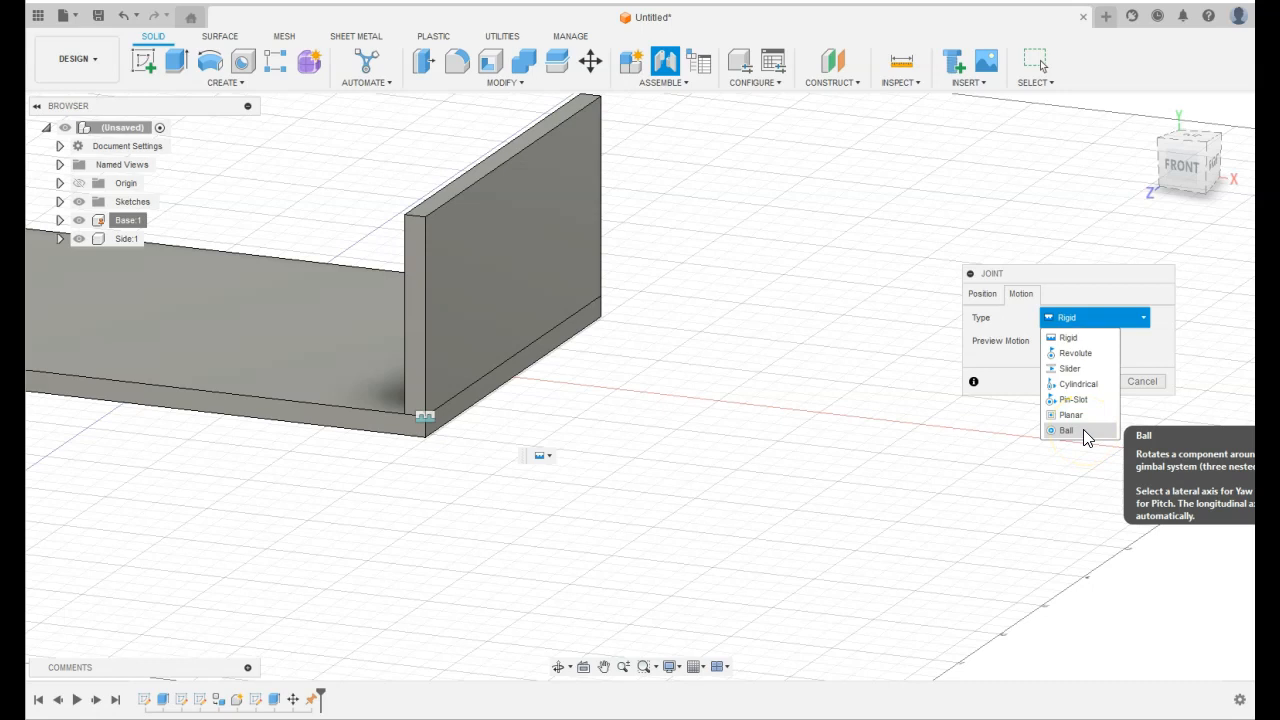
{"action": "left_click", "coordinate": [1078, 368]}
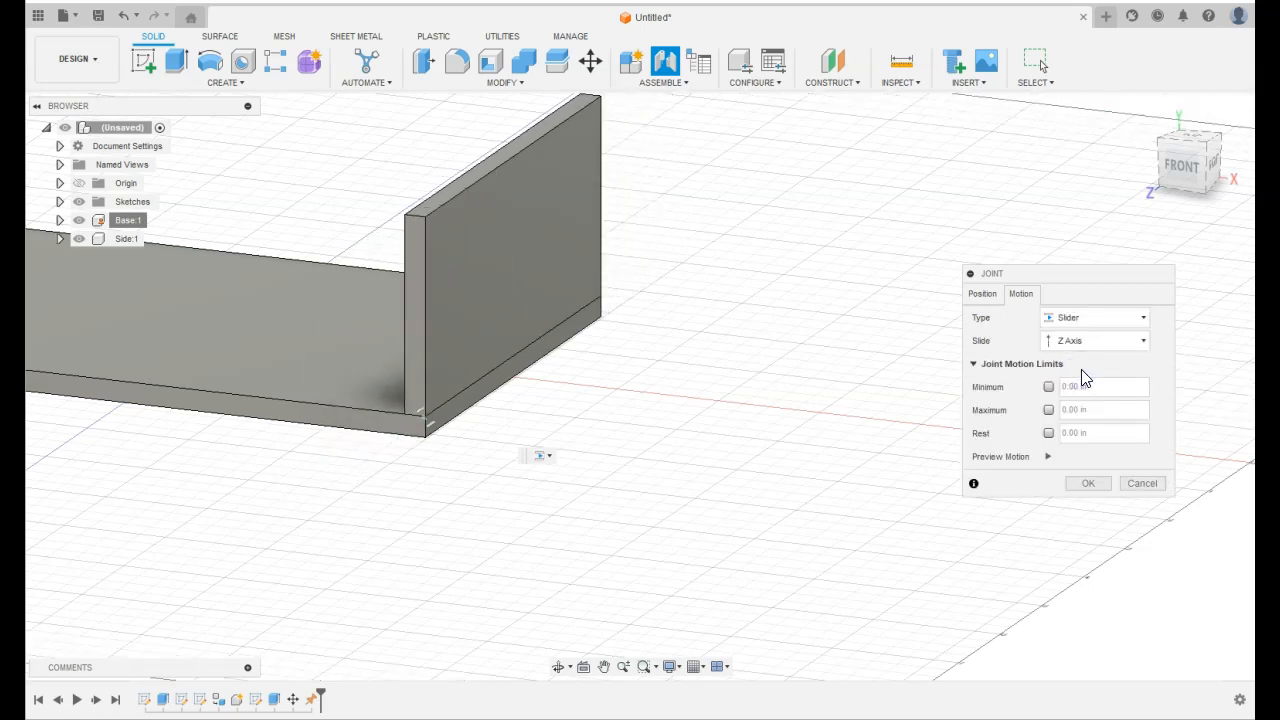
{"action": "left_click", "coordinate": [1136, 341]}
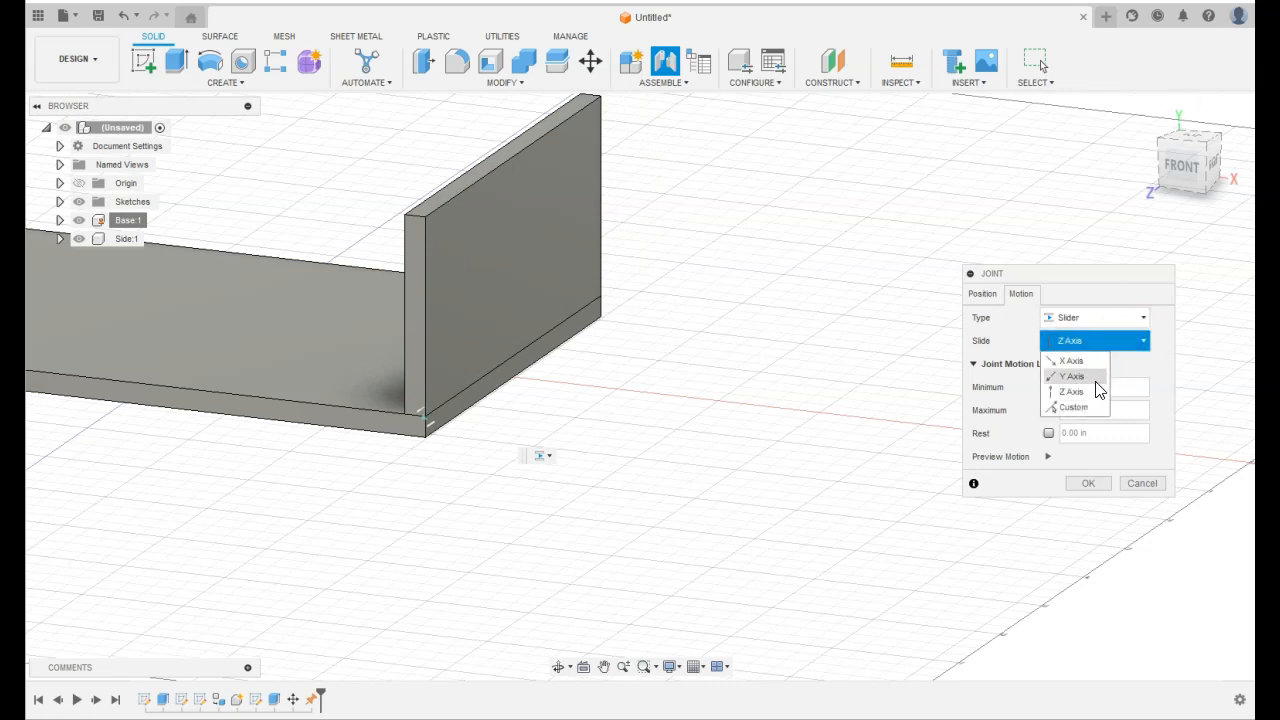
{"action": "left_click", "coordinate": [1094, 362]}
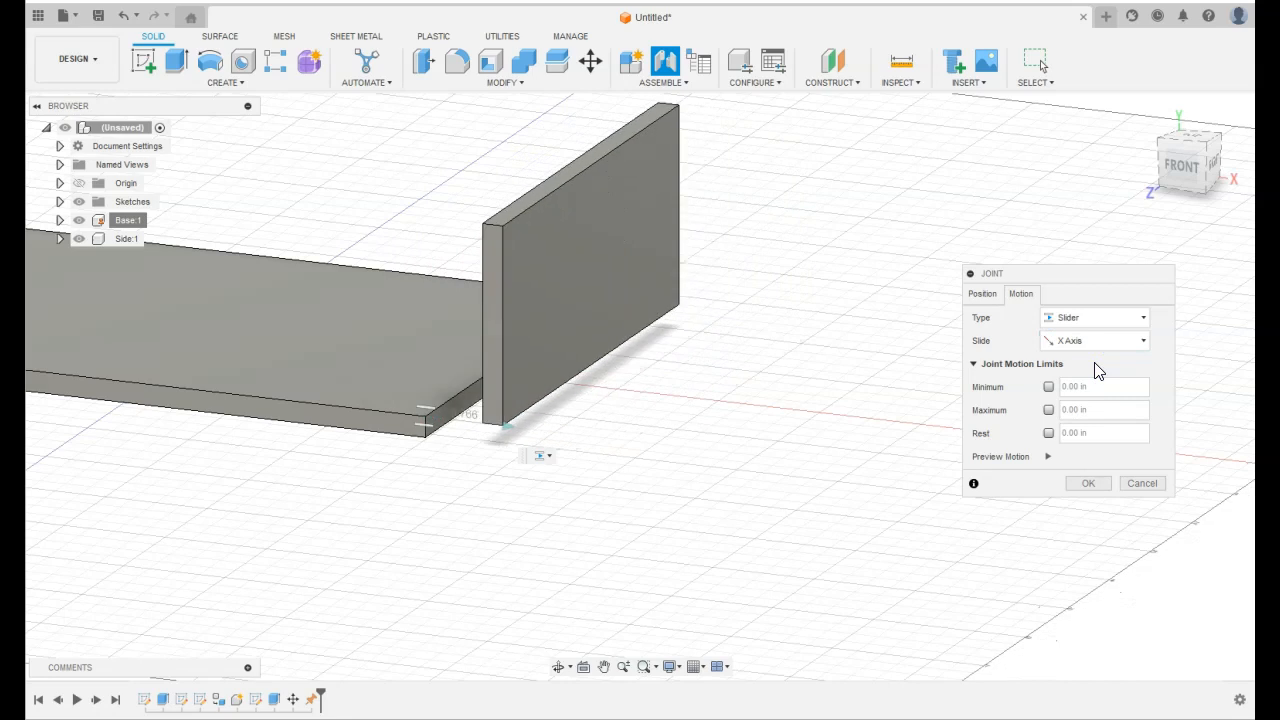
- Enable the slider's motion limits with a minimum of -0.60 in and a maximum of 0.00 in, and preview the limited motion
{"action": "left_click", "coordinate": [1046, 387]}
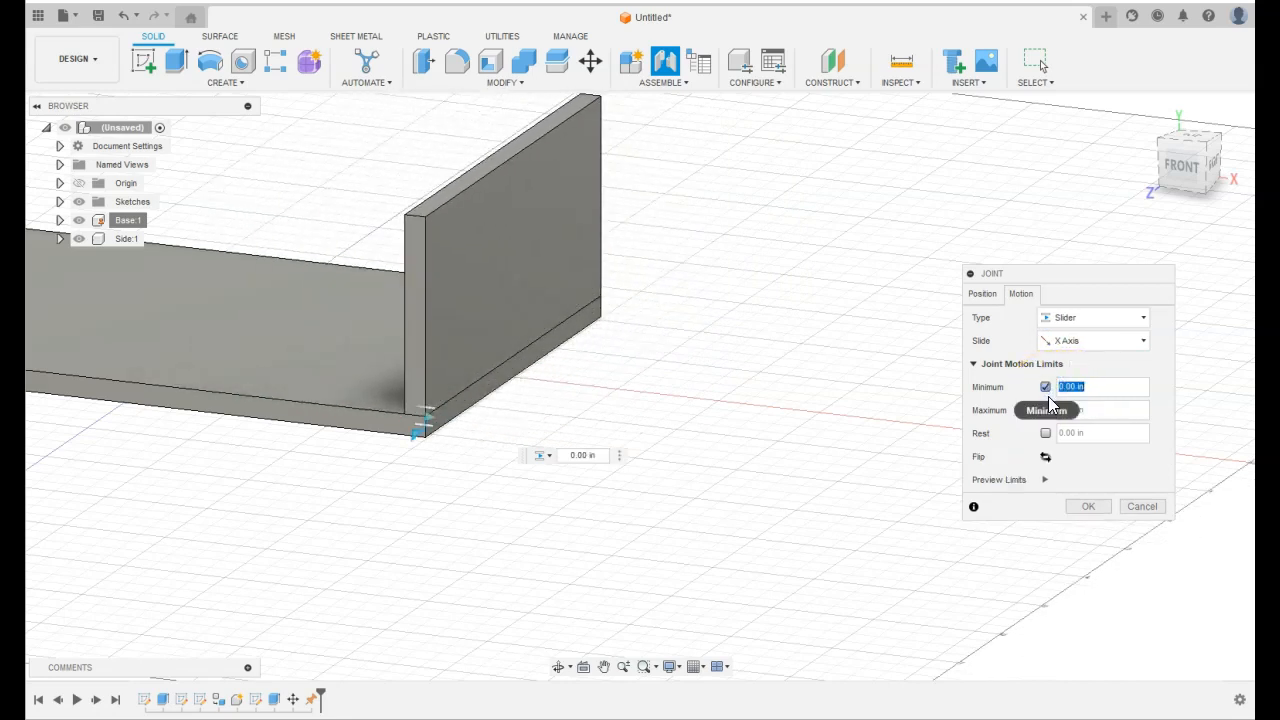
{"action": "left_click", "coordinate": [1046, 410]}
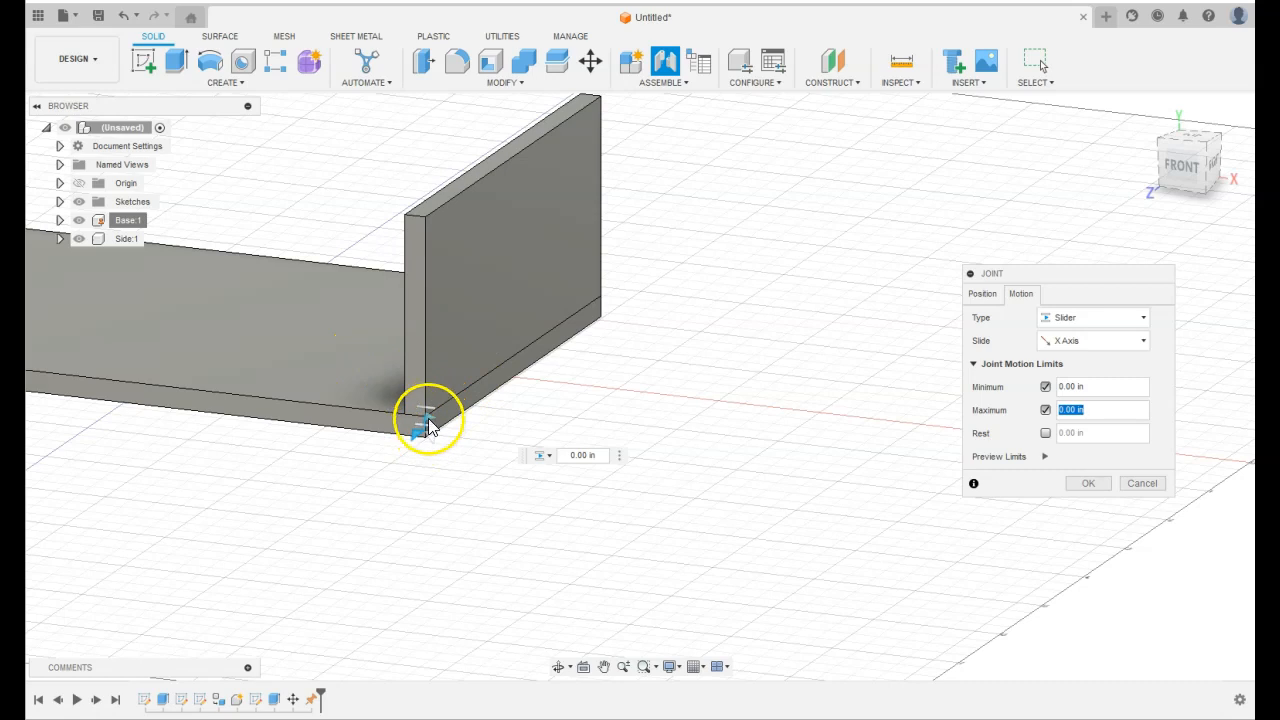
{"action": "left_click_drag", "start_coordinate": [414, 430], "coordinate": [356, 432]}
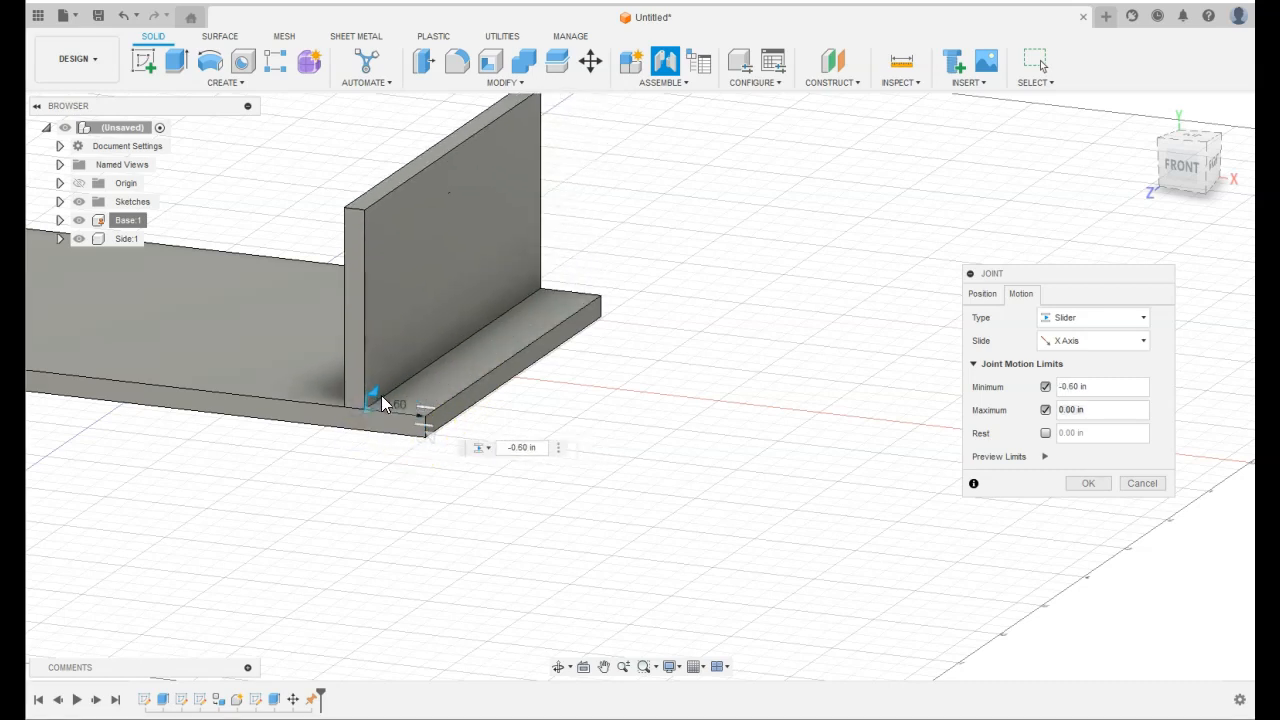
{"action": "left_click", "coordinate": [1045, 457]}
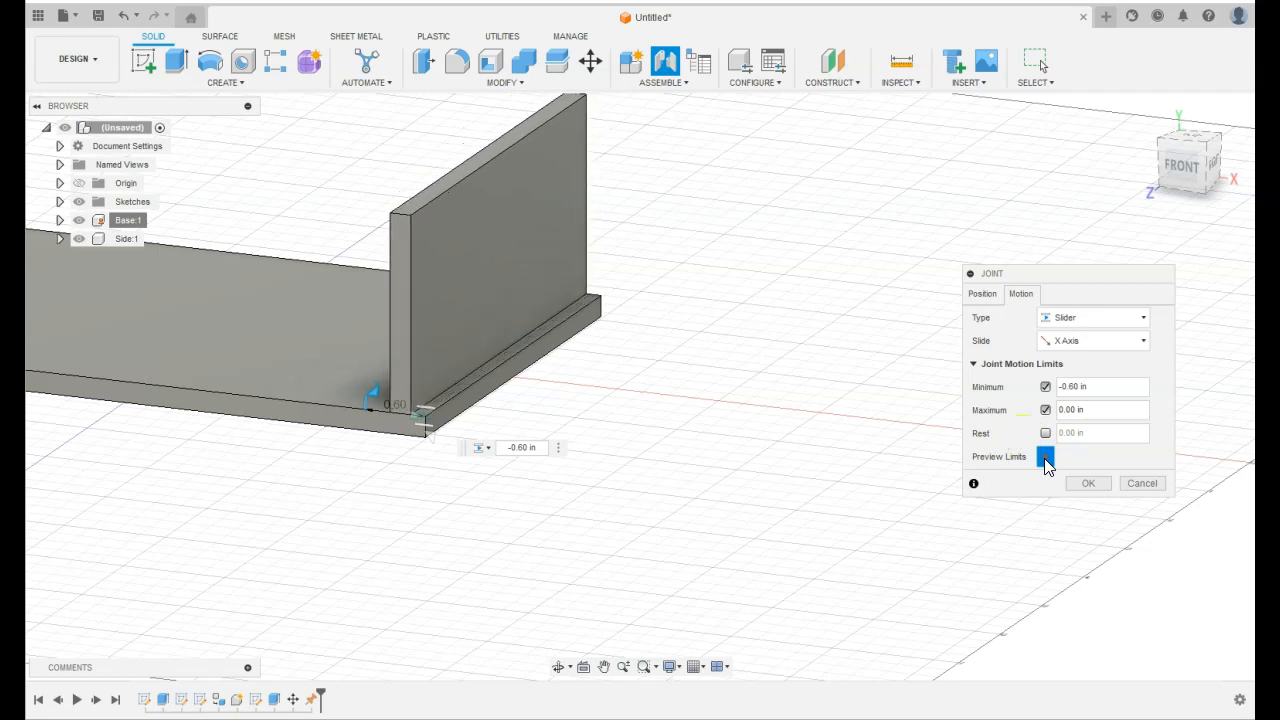